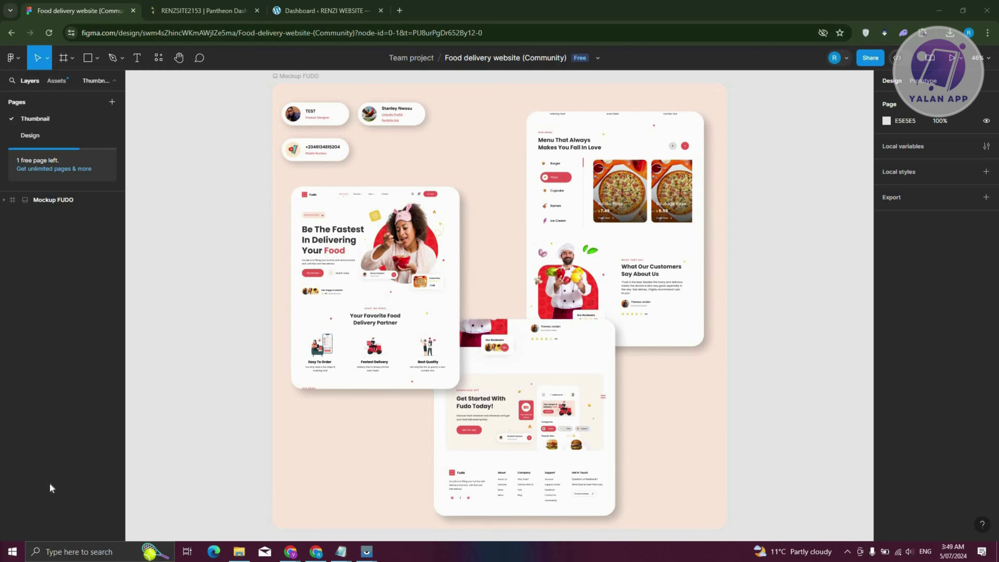
# - Search community plugins for 'uichemy', launch the UiChemy Figma-to-Elementor plugin, and seek a serial key
pyautogui.click(159, 58)
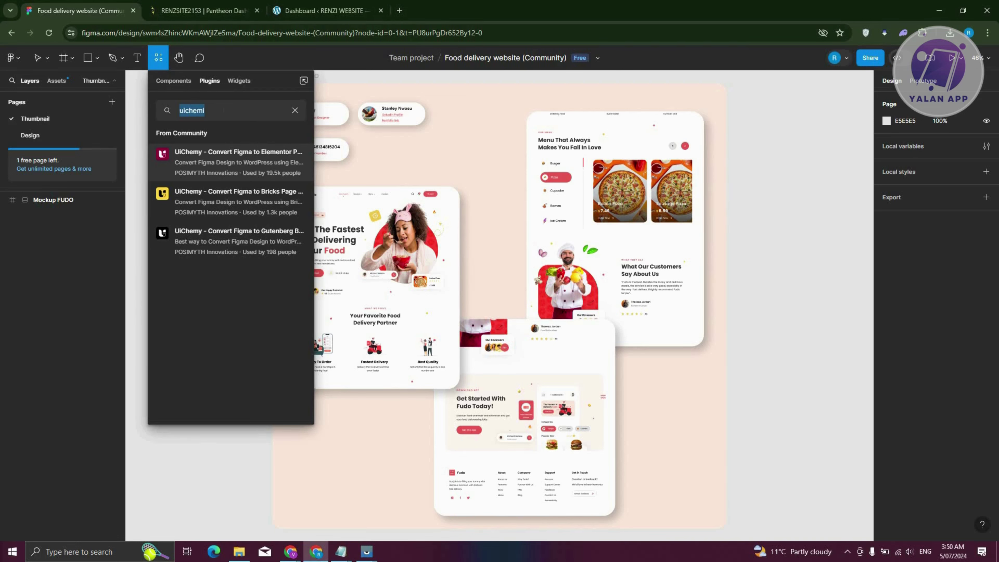
pyautogui.click(204, 111)
pyautogui.press('BackSpace')
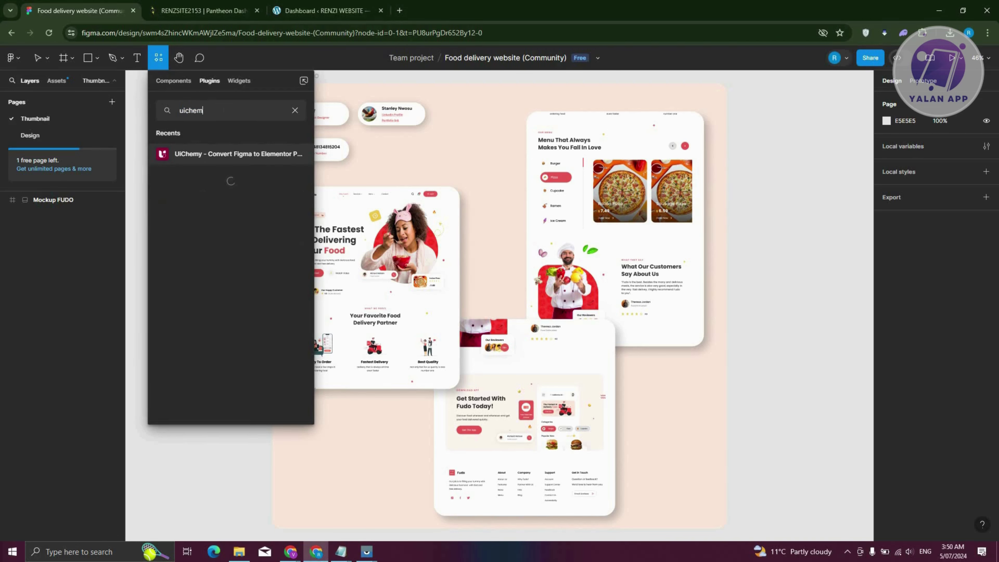
pyautogui.click(198, 154)
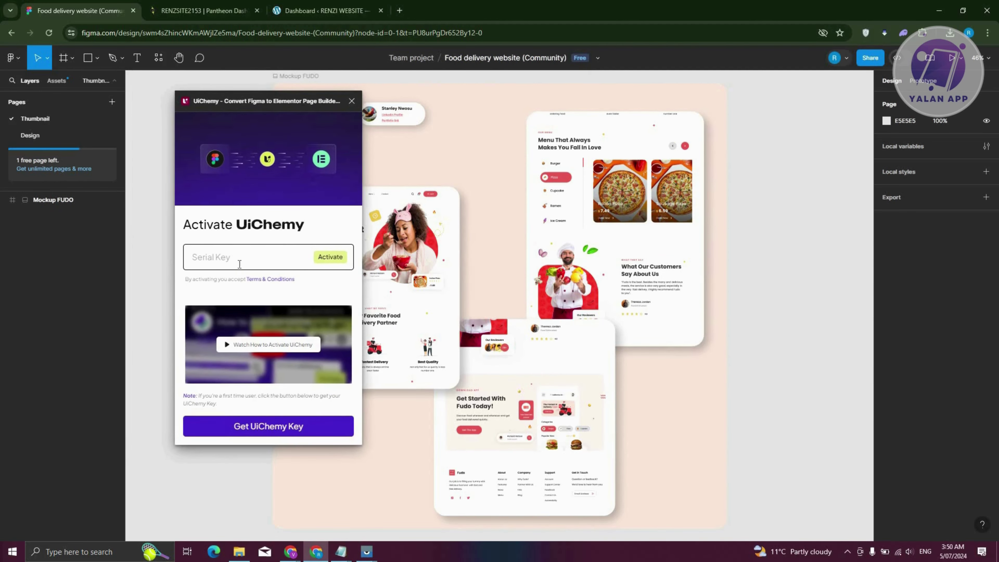
pyautogui.click(280, 433)
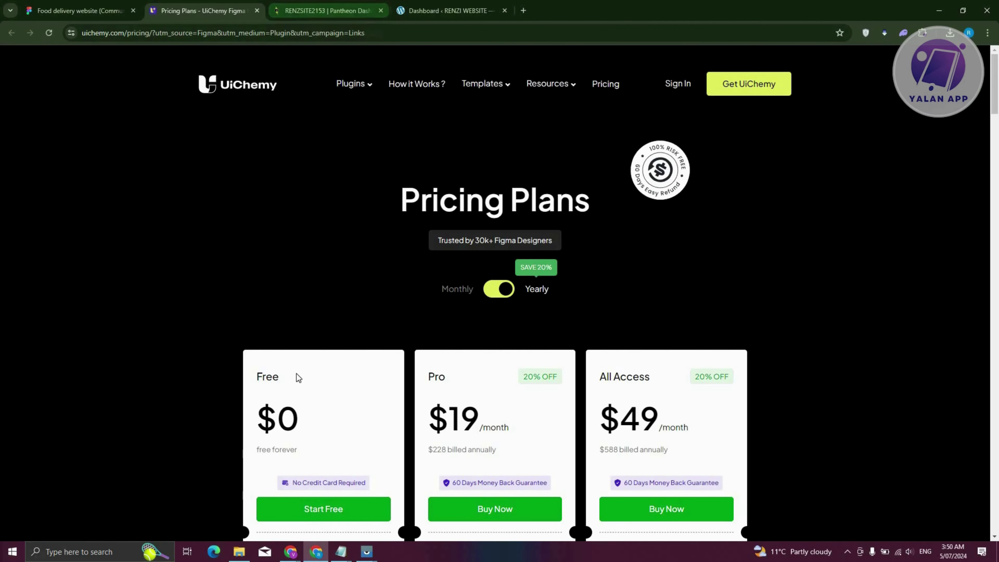
# - Scroll the UiChemy Pricing Plans page down to the Free plan and start its $0.00 checkout
pyautogui.scroll(-3, 301, 359)
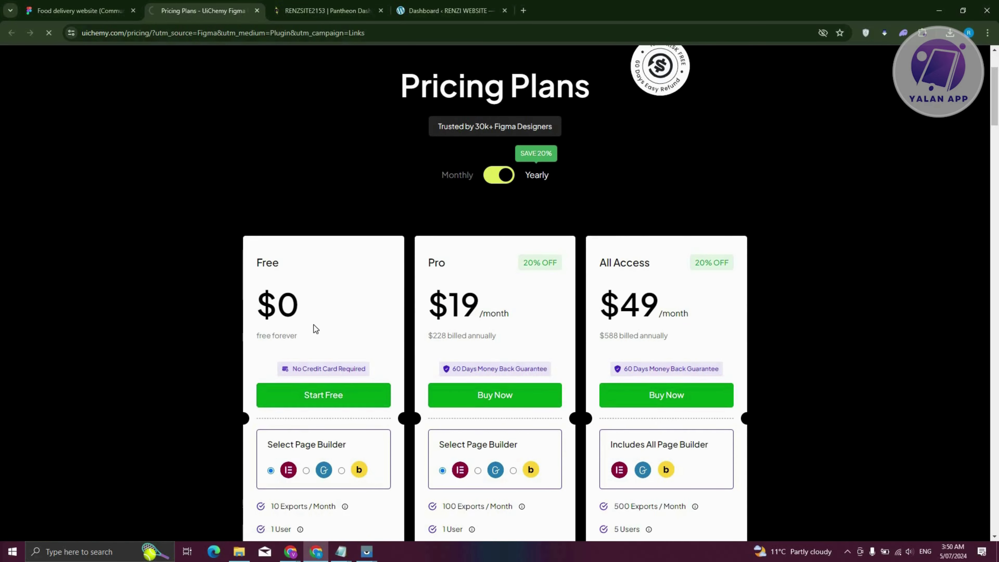
pyautogui.scroll(-3, 306, 374)
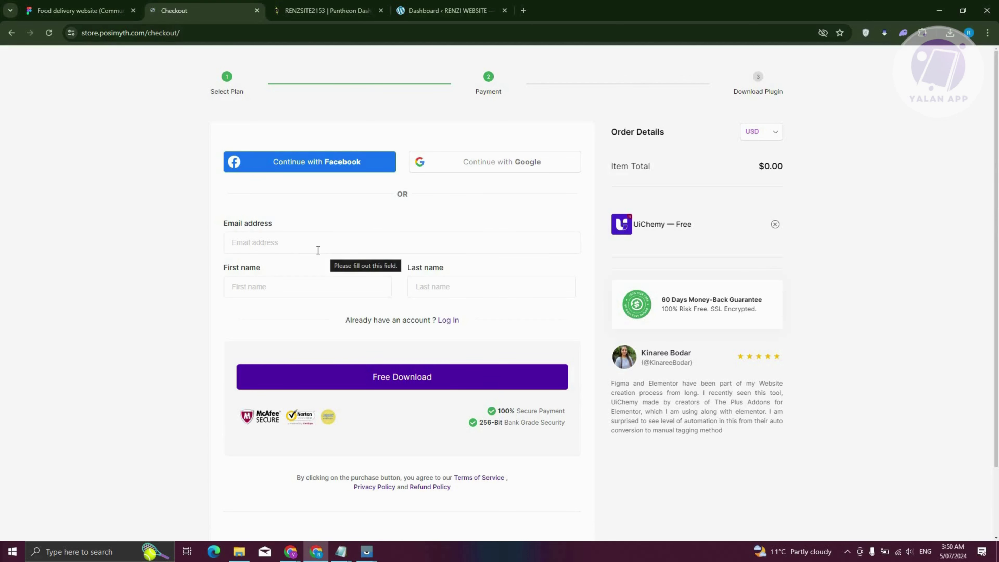
# - Sign in to the POSIMYTH checkout with a Google account and place the free UiChemy order
pyautogui.click(334, 169)
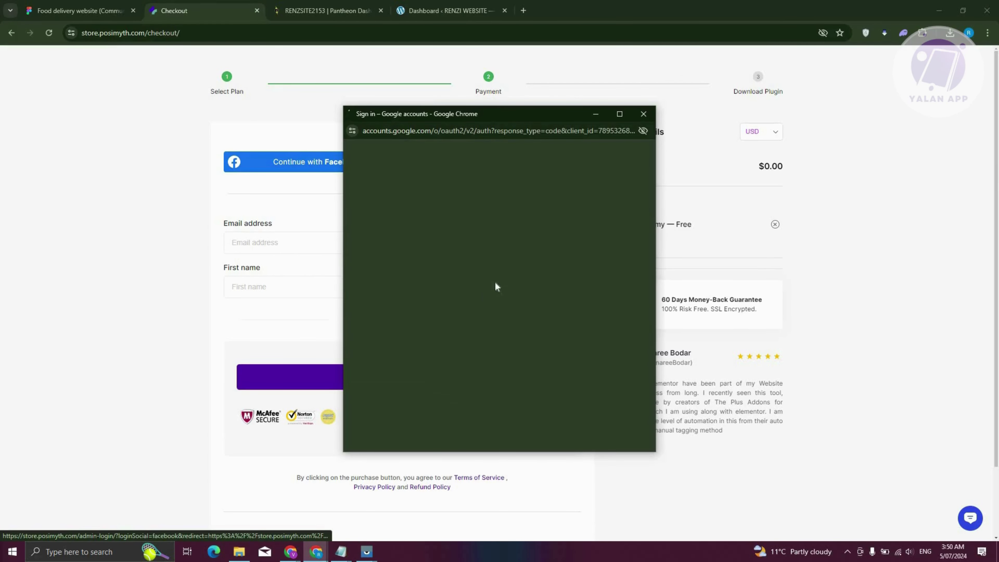
pyautogui.click(560, 209)
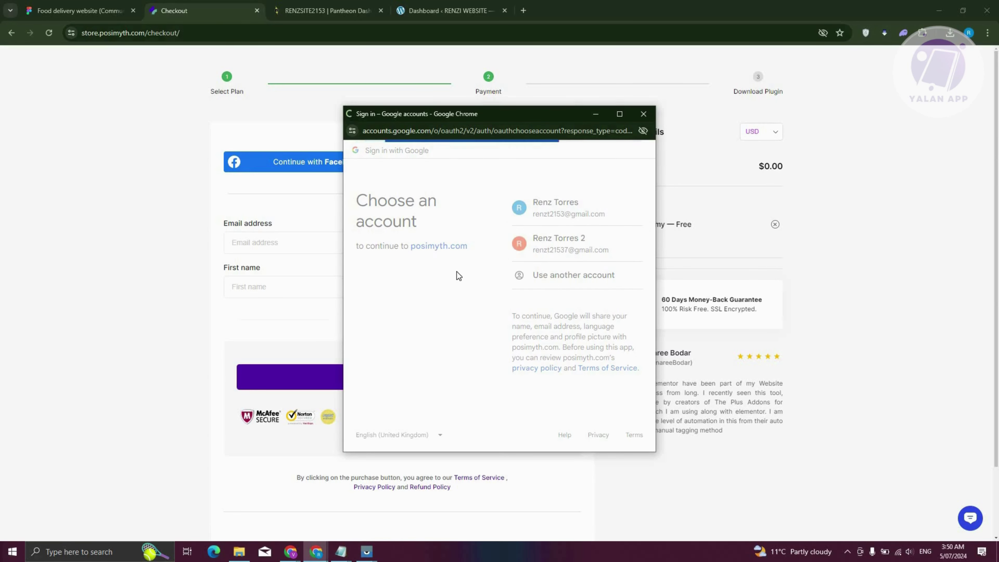
pyautogui.click(553, 316)
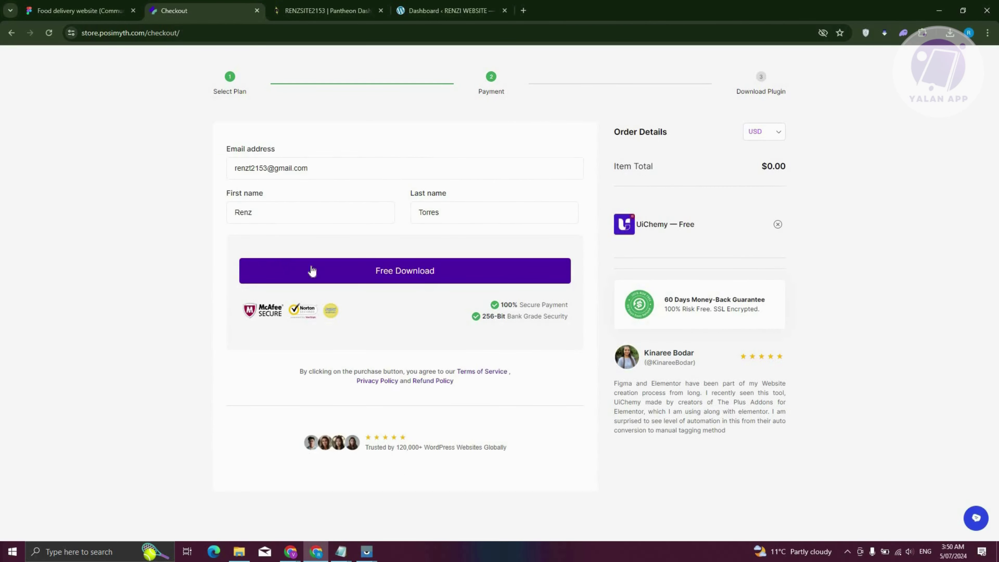
pyautogui.click(349, 276)
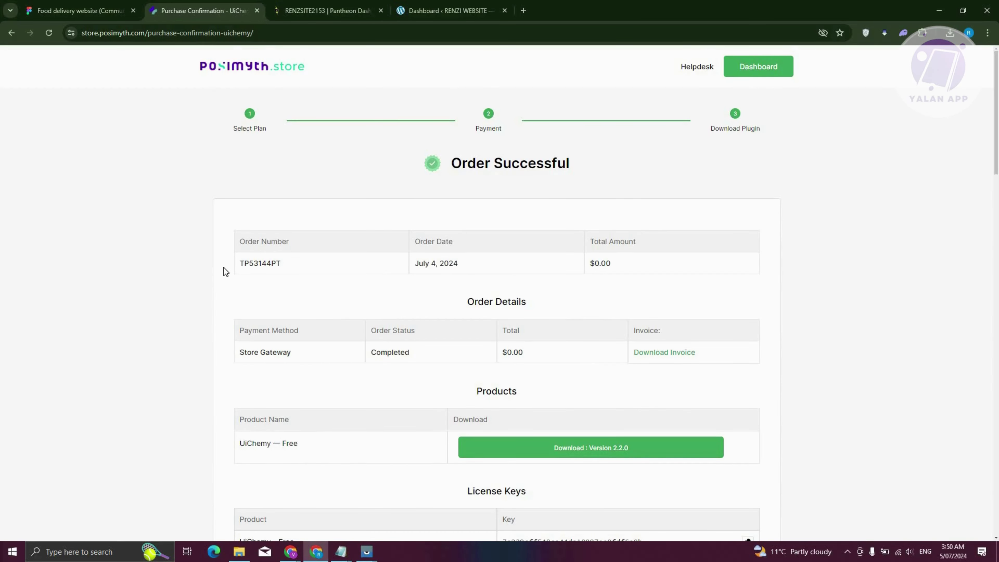
# - Copy the free UiChemy license key from the order page and return to Figma's serial key field
pyautogui.scroll(-7, 223, 267)
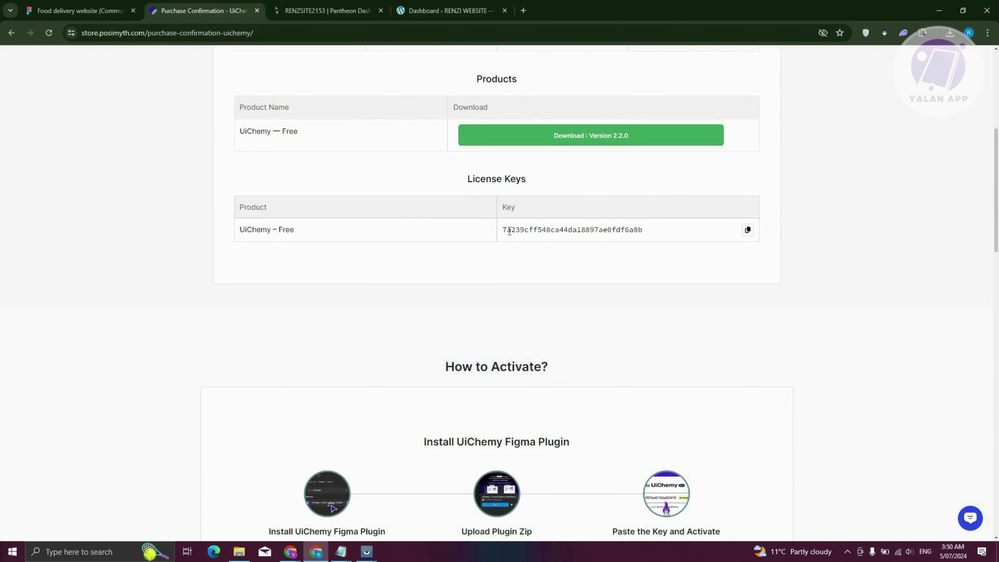
pyautogui.moveTo(643, 229); pyautogui.dragTo(506, 231)
pyautogui.hotkey('ctrl', 'c')
pyautogui.click(661, 228)
pyautogui.doubleClick(661, 228)
pyautogui.click(654, 135)
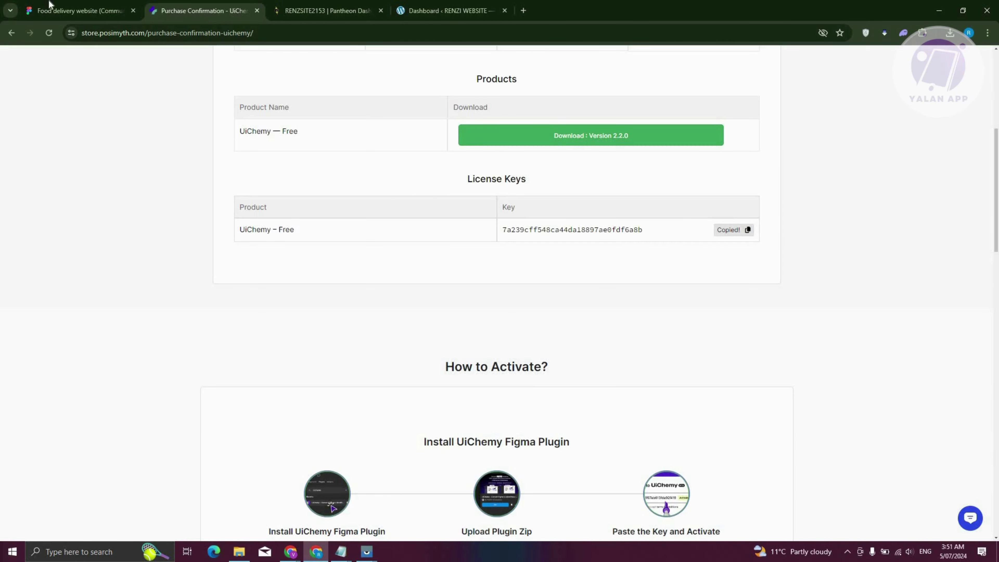
pyautogui.click(50, 5)
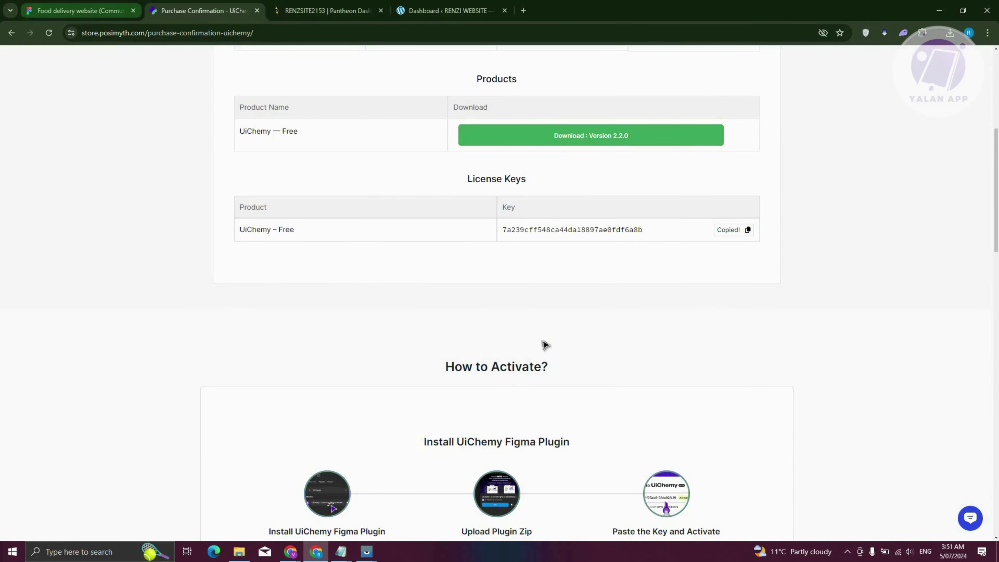
pyautogui.click(233, 261)
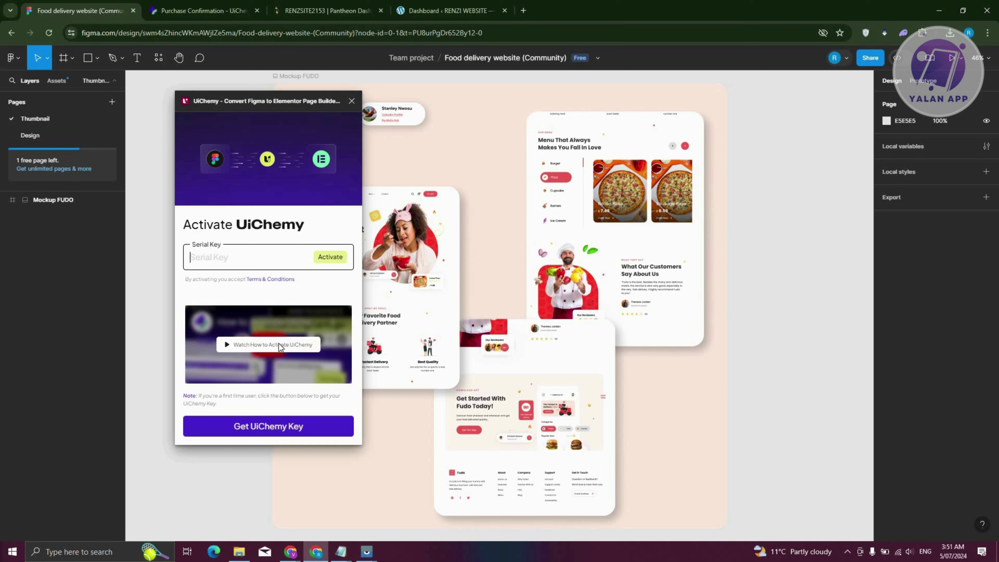
# - Paste the copied license key into UiChemy's Serial Key field and activate the plugin
pyautogui.rightClick(233, 260)
pyautogui.click(278, 359)
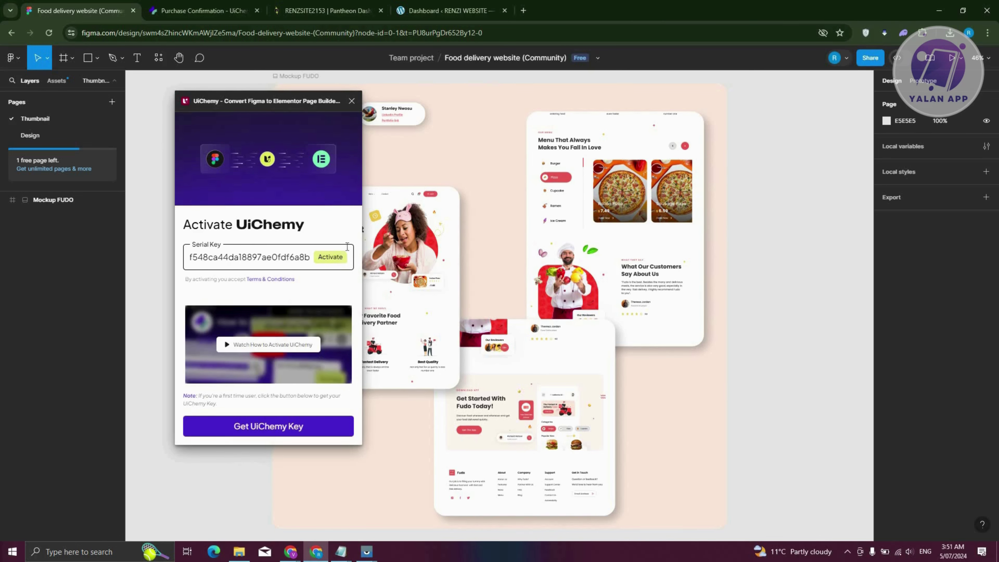
pyautogui.click(340, 258)
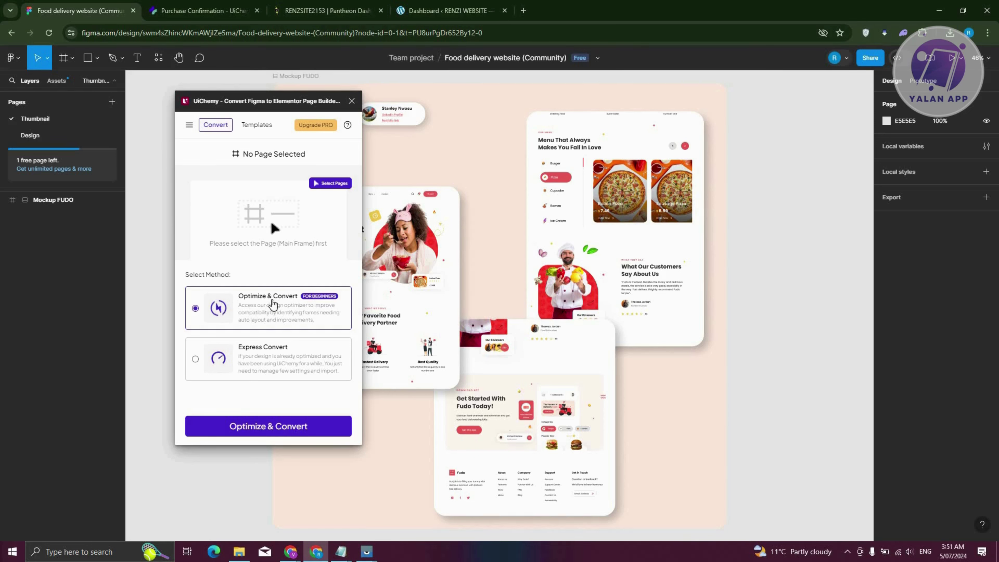
# - Select the Mockup FUDO page and convert it using UiChemy's Optimize & Convert approach
pyautogui.click(244, 427)
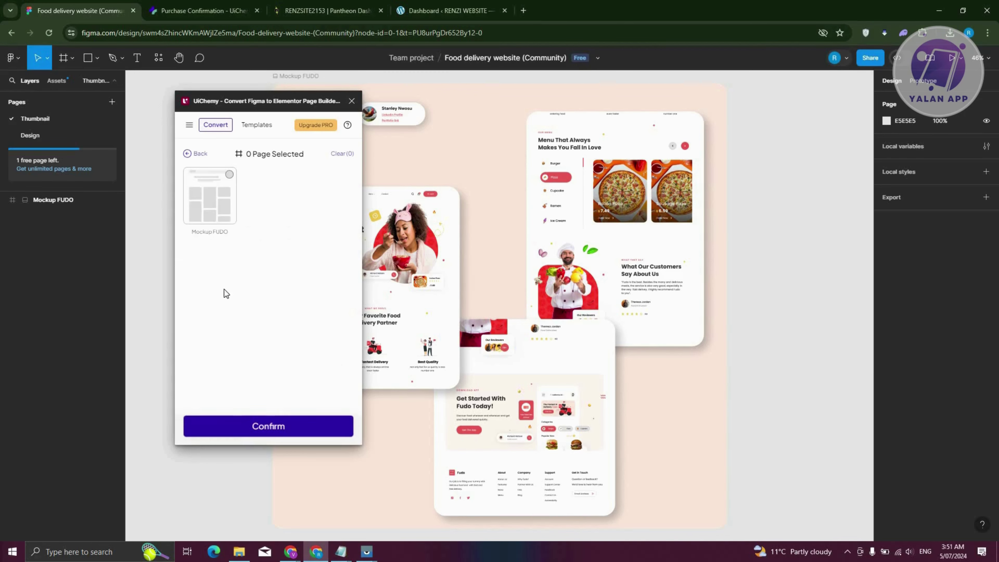
pyautogui.click(230, 176)
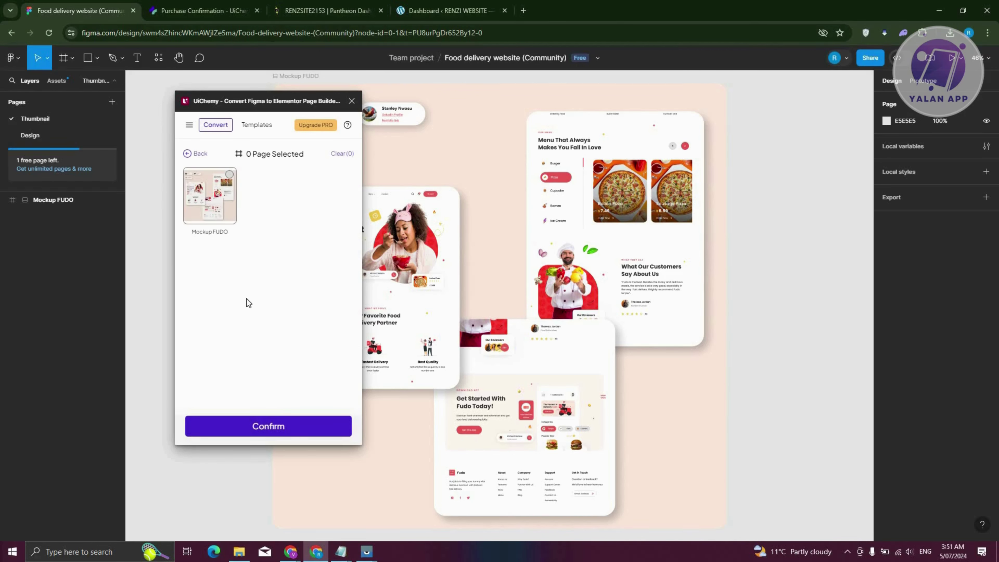
pyautogui.click(291, 429)
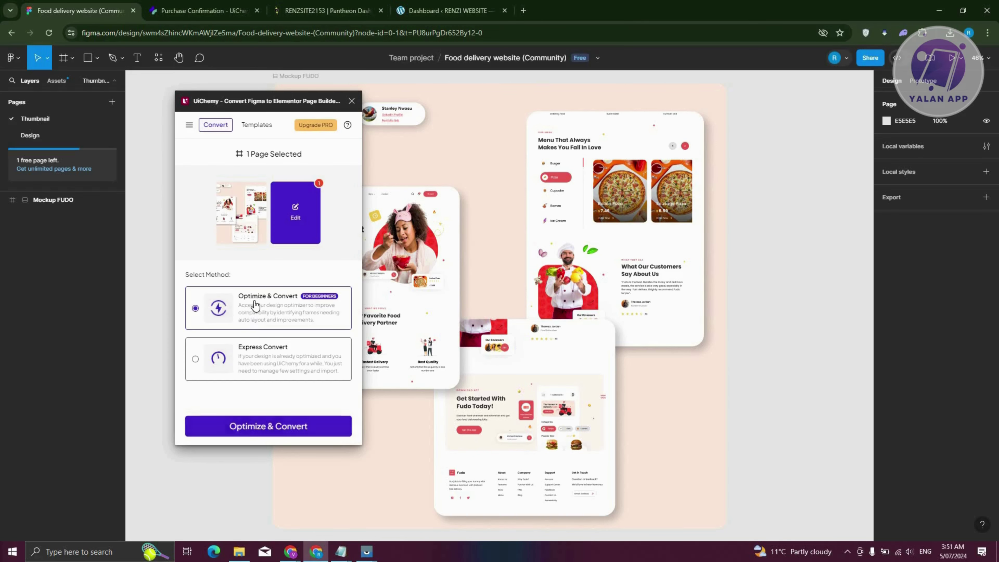
pyautogui.click(267, 427)
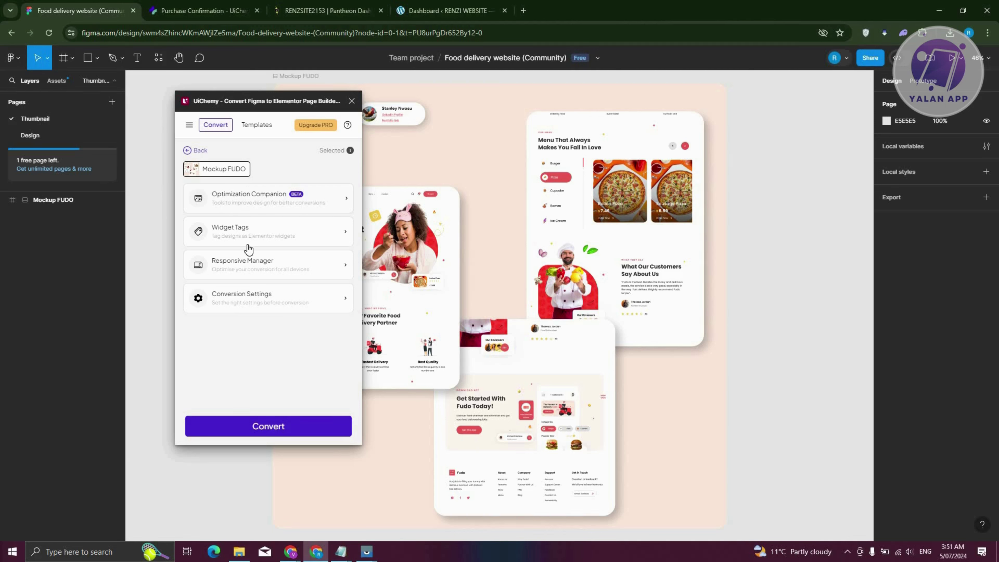
pyautogui.click(274, 432)
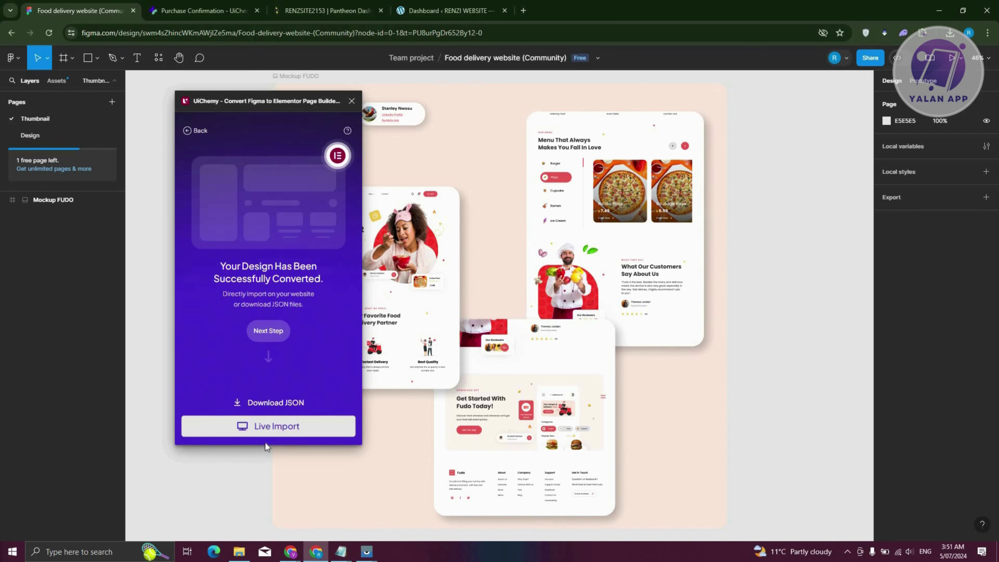
# - Choose Live Import, add a new site, and focus its URL and token fields
pyautogui.click(268, 433)
pyautogui.click(230, 197)
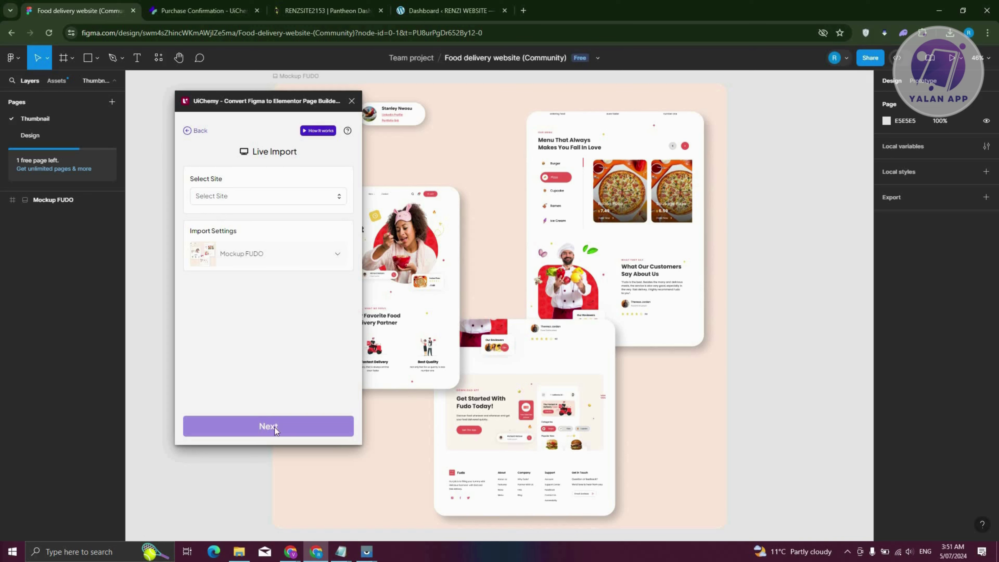
pyautogui.click(267, 196)
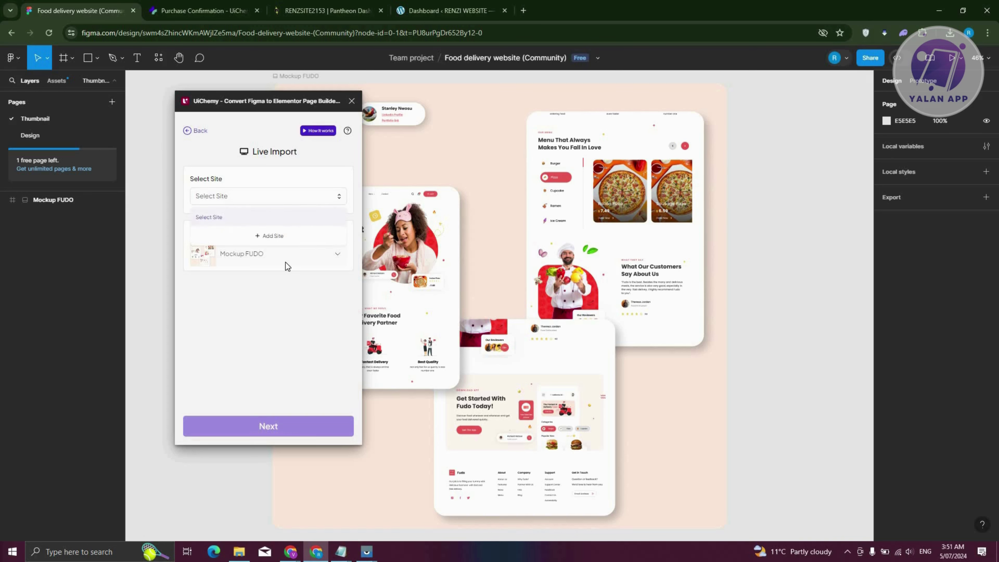
pyautogui.click(251, 234)
pyautogui.click(226, 209)
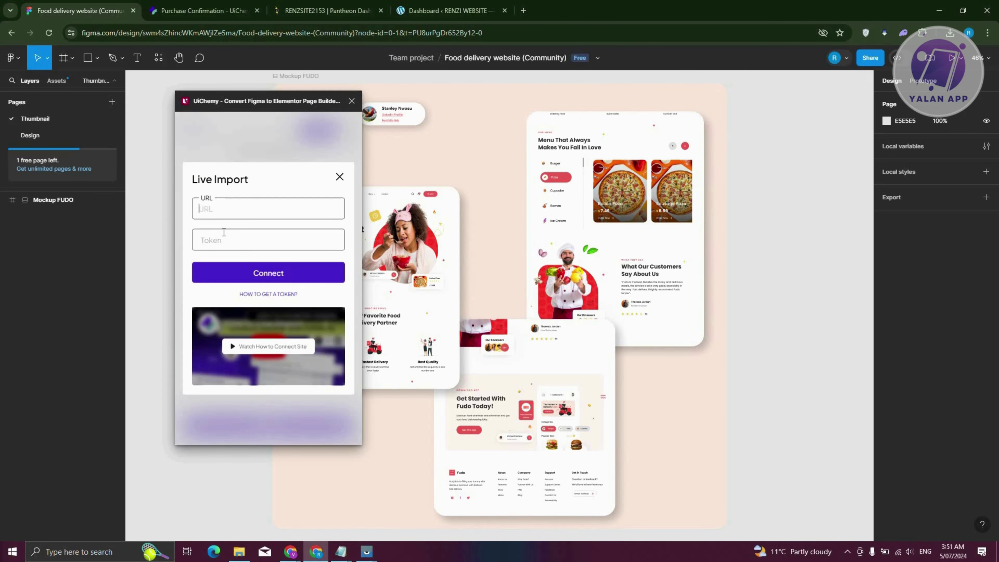
pyautogui.click(224, 241)
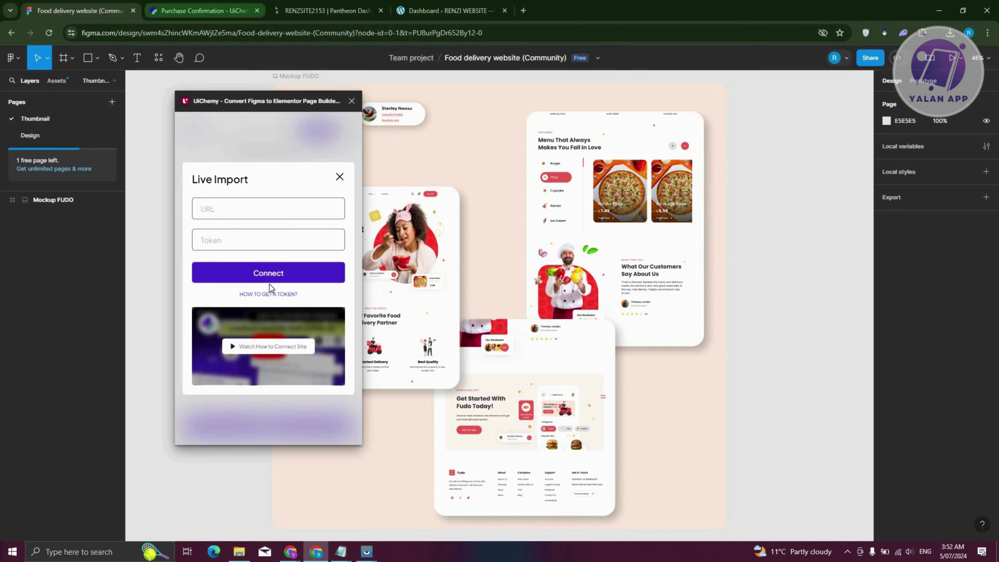
pyautogui.hotkey('ctrl', '4')
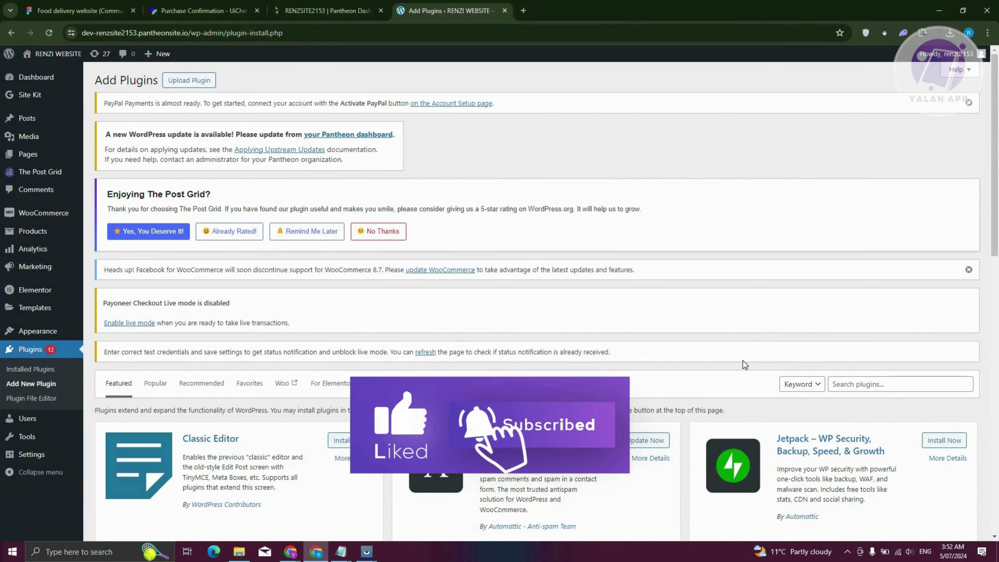
# - Search the WordPress plugin directory for 'uichemy', then install and activate the UiChemy plugin
pyautogui.click(889, 384)
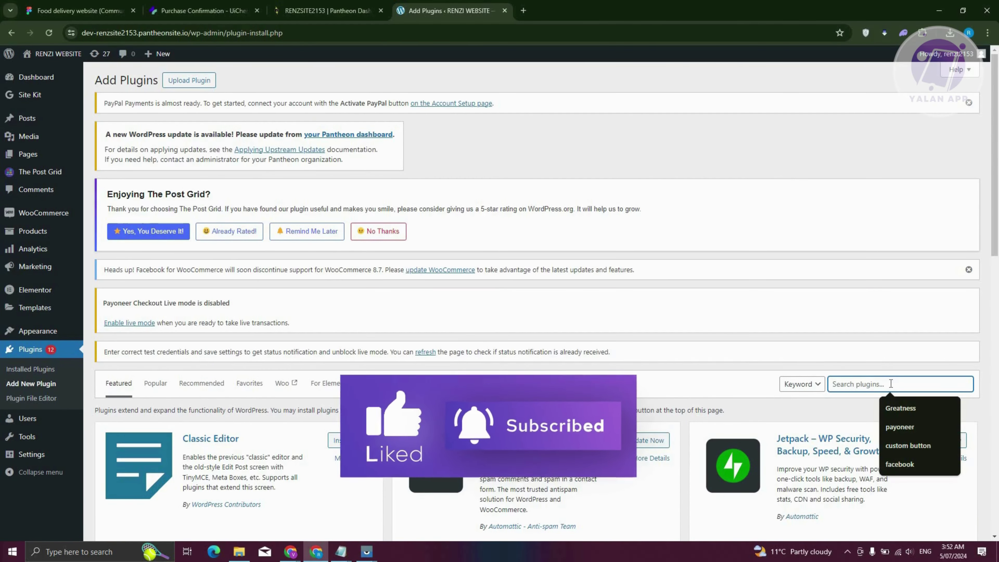
pyautogui.write('uich')
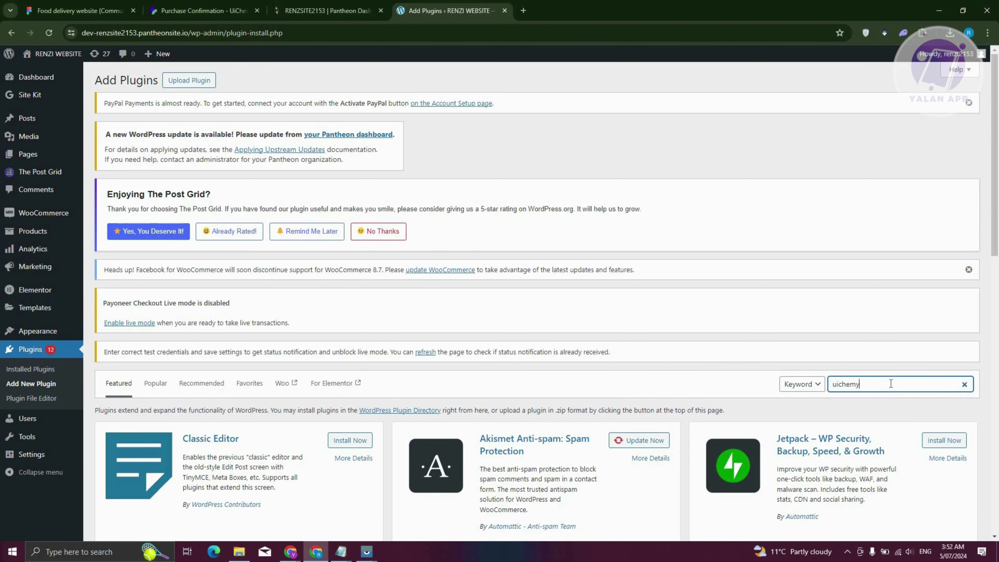
pyautogui.write('emy')
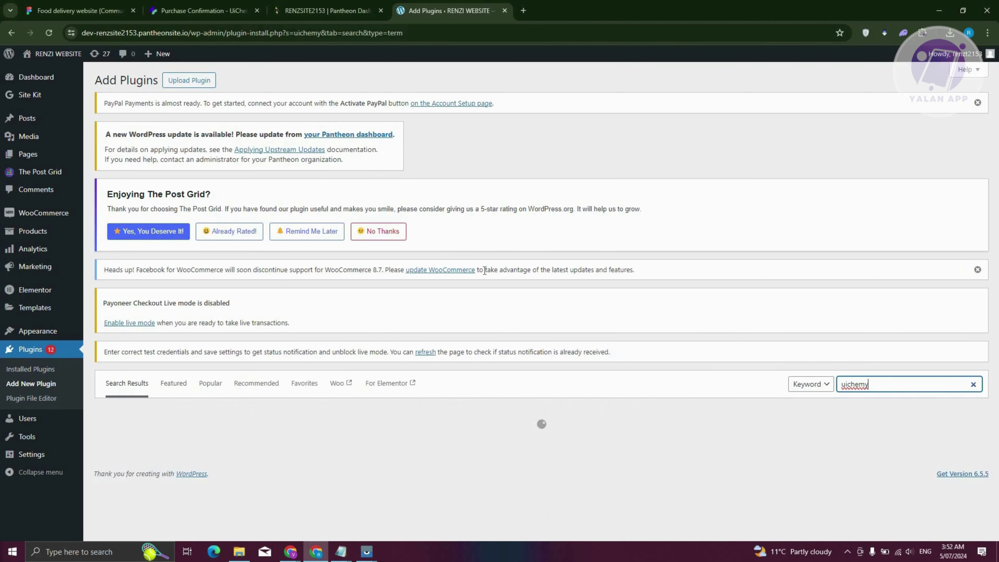
pyautogui.scroll(-3, 275, 311)
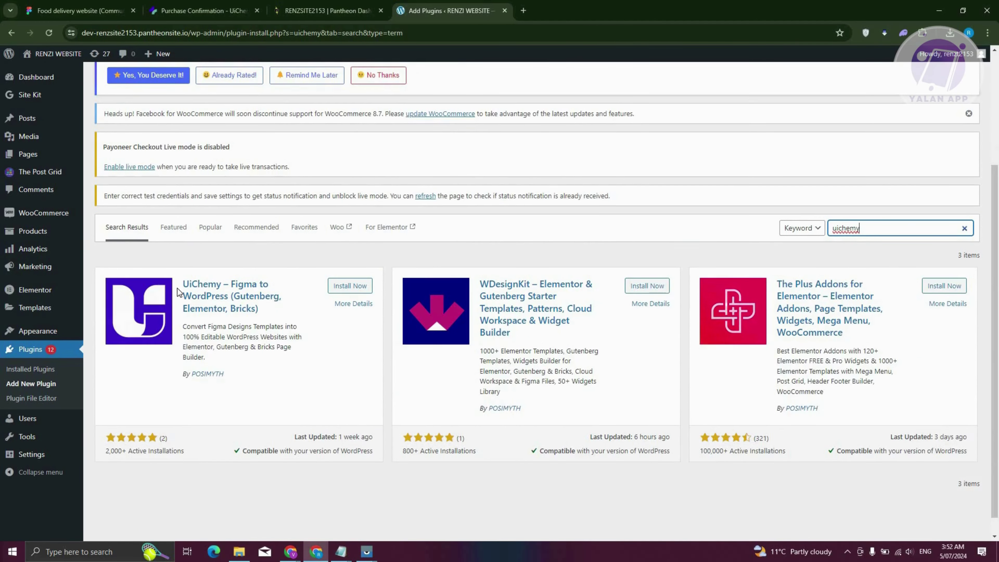
pyautogui.click(359, 289)
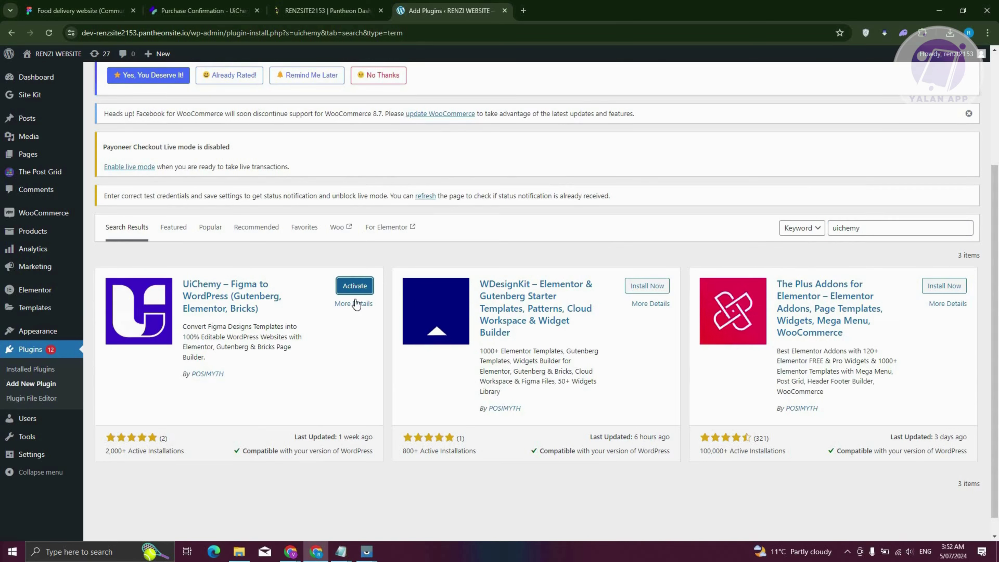
pyautogui.click(355, 286)
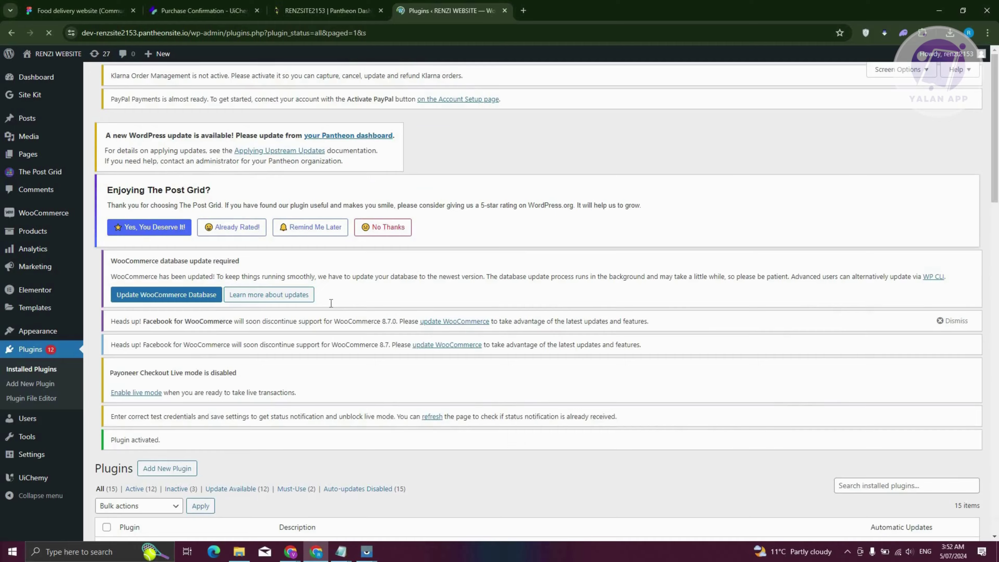
# - Scroll down the installed plugins list to reach UiChemy's Settings
pyautogui.scroll(-6, 329, 304)
pyautogui.scroll(-4, 69, 361)
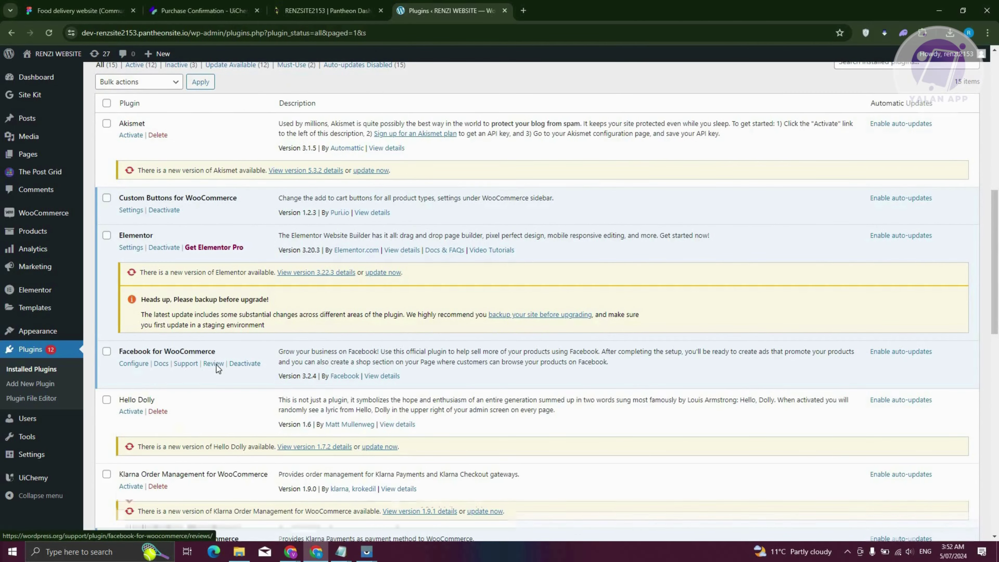
pyautogui.scroll(-8, 216, 365)
pyautogui.scroll(-6, 217, 367)
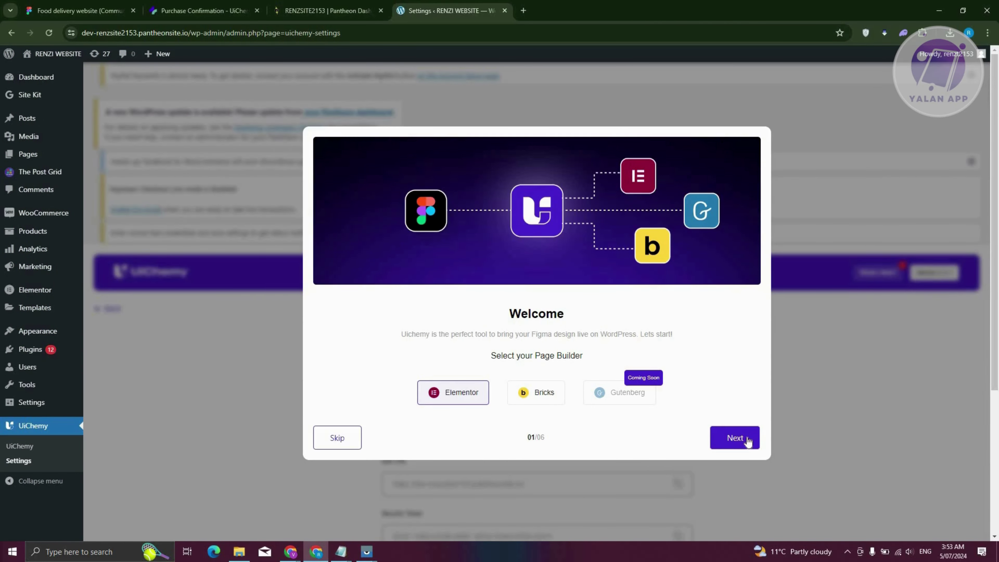
# - Complete UiChemy onboarding with Elementor, skipping registration, then return to the Figma tab
pyautogui.click(750, 442)
pyautogui.click(350, 437)
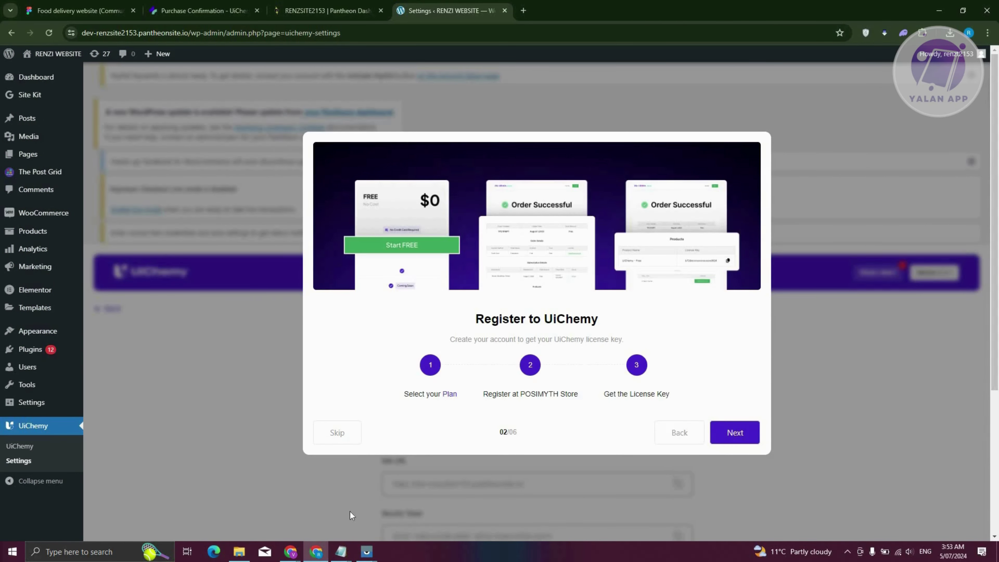
pyautogui.click(727, 433)
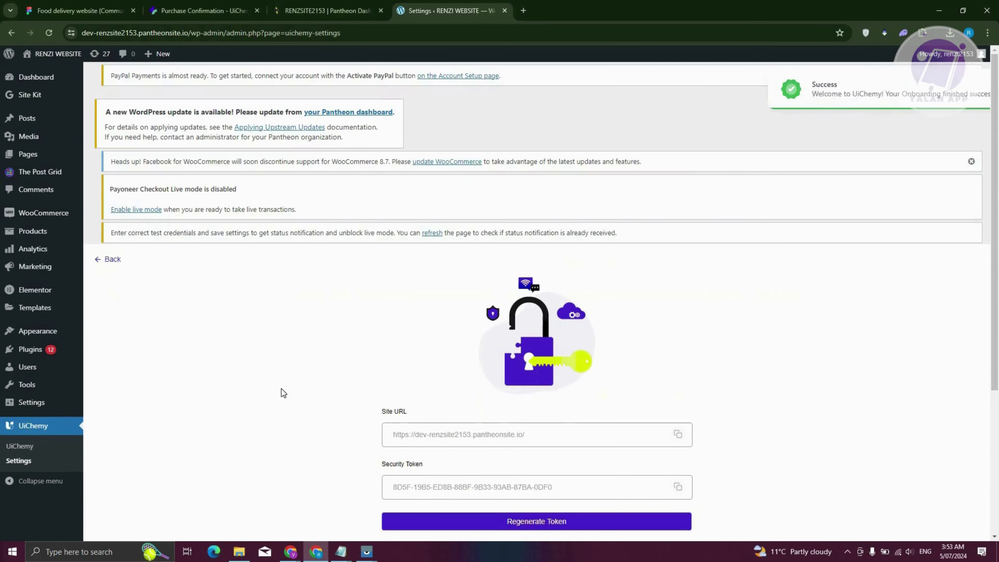
pyautogui.scroll(-2, 648, 394)
pyautogui.hotkey('ctrl', 'shift', 'Tab')
pyautogui.hotkey('ctrl', 'shift', 'Tab')
pyautogui.hotkey('ctrl', 'shift', 'Tab')
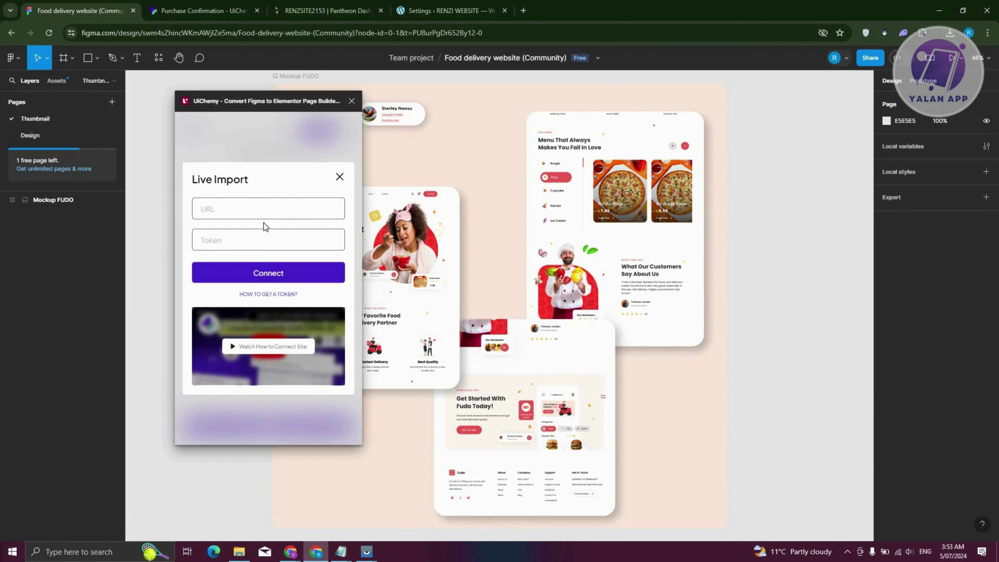
# - Paste the WordPress site URL and its security token into UiChemy Live Import, then connect
pyautogui.click(264, 222)
pyautogui.write('https://dev-renzsite2153.pantheonsite.io/')
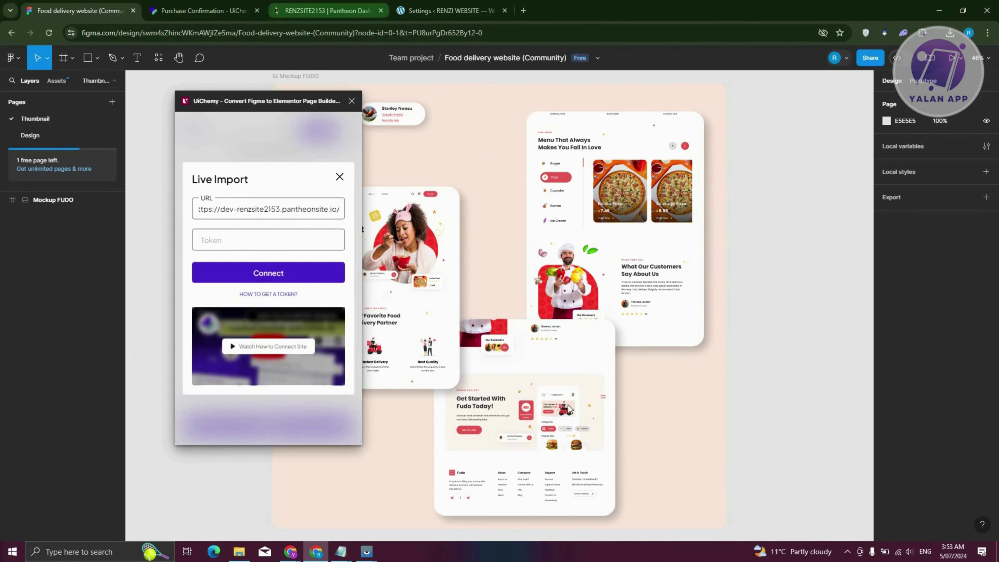
pyautogui.hotkey('ctrl', 'shift', 'Tab')
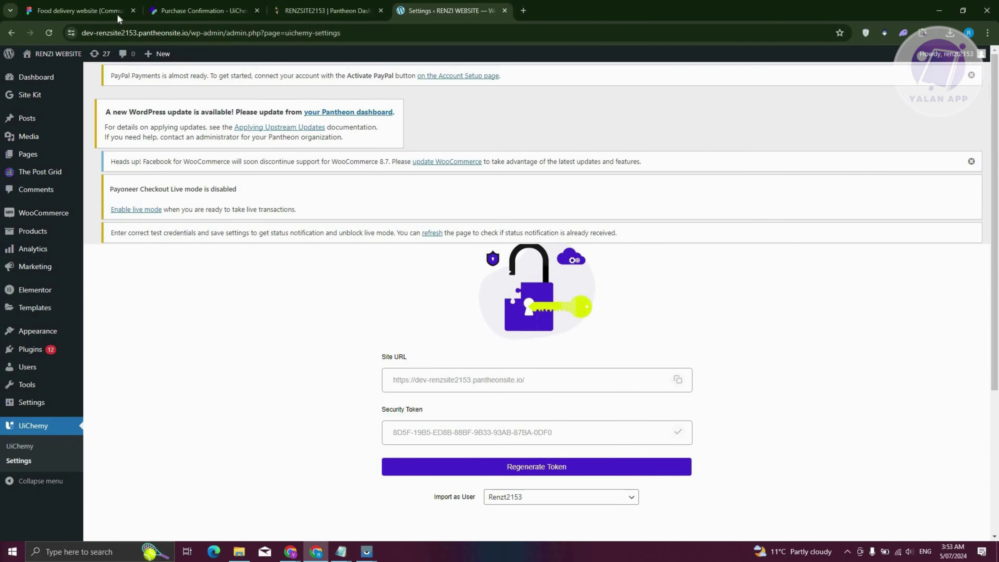
pyautogui.hotkey('ctrl', 'Tab')
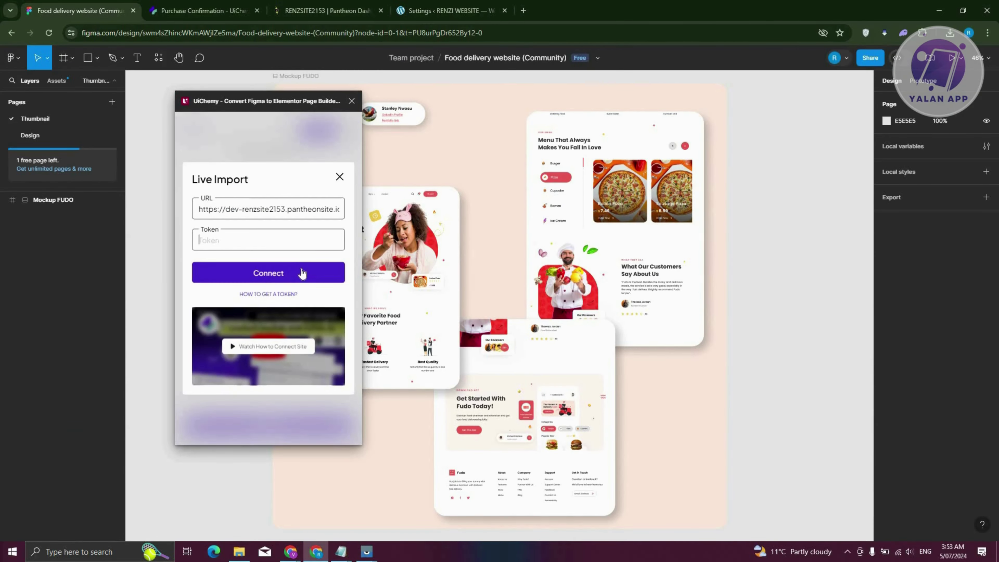
pyautogui.hotkey('ctrl', 'v')
pyautogui.click(301, 272)
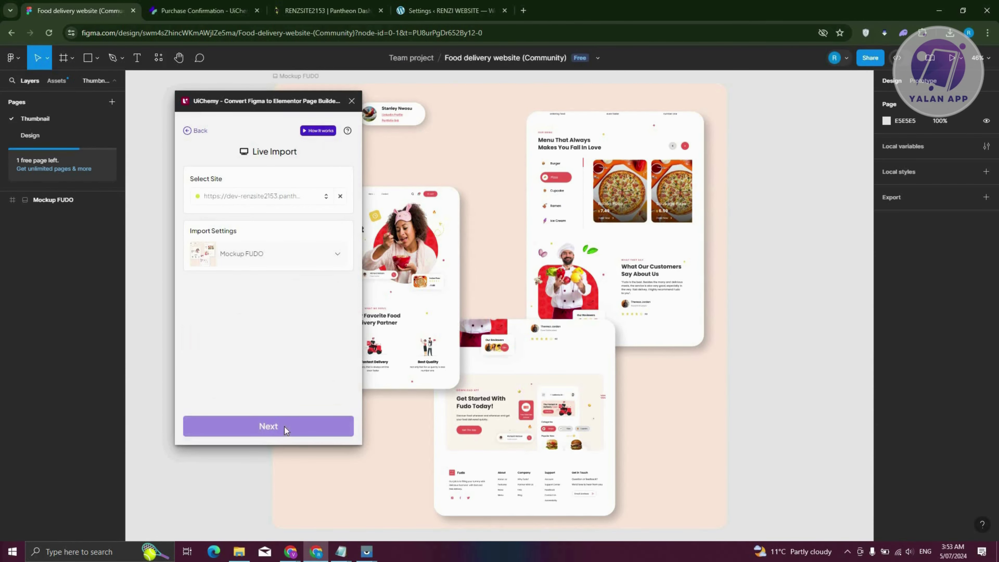
# - Set Mockup FUDO to export to Elementor Templates as a Standard Template and import it
pyautogui.click(268, 425)
pyautogui.click(627, 275)
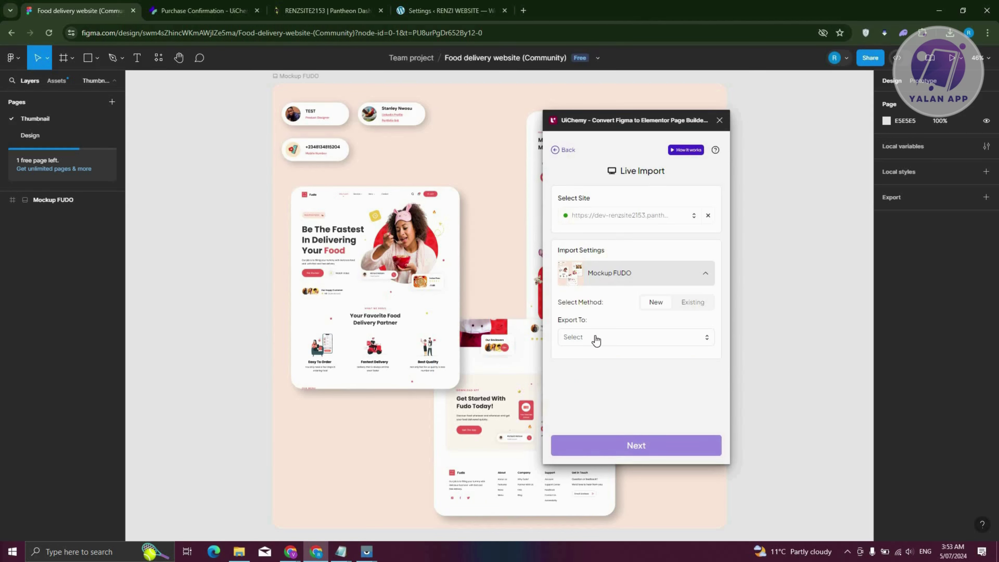
pyautogui.click(598, 339)
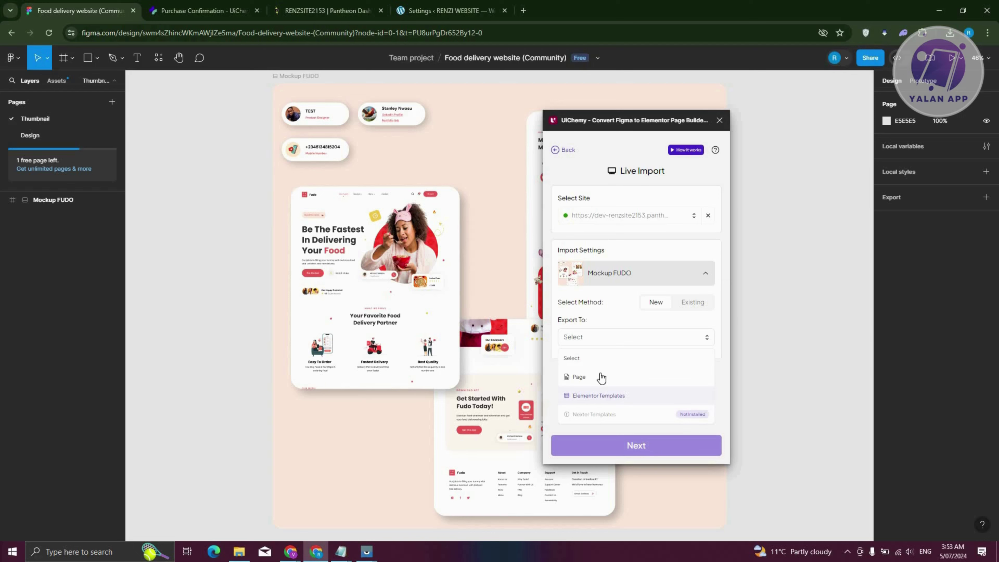
pyautogui.click(637, 395)
pyautogui.click(620, 361)
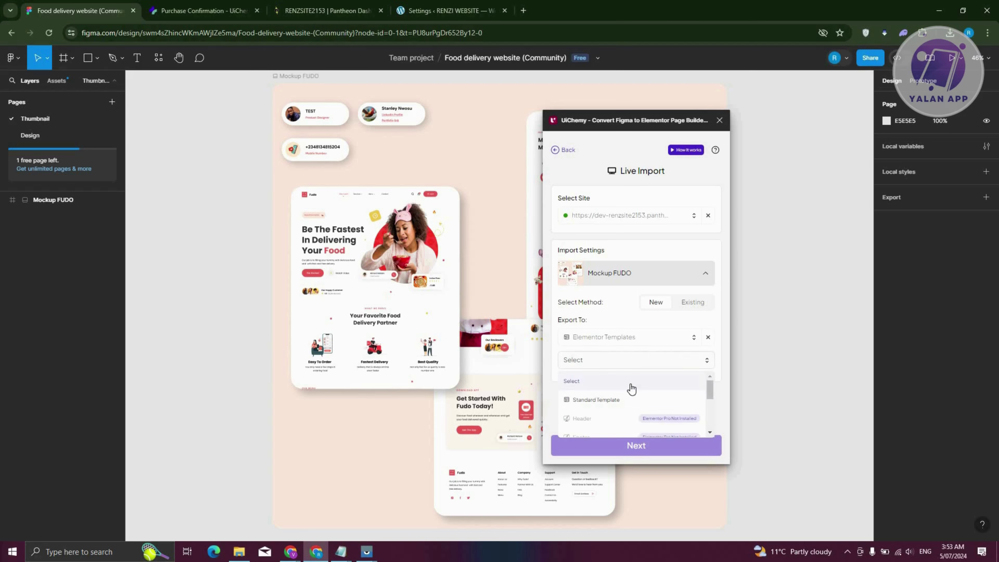
pyautogui.click(629, 399)
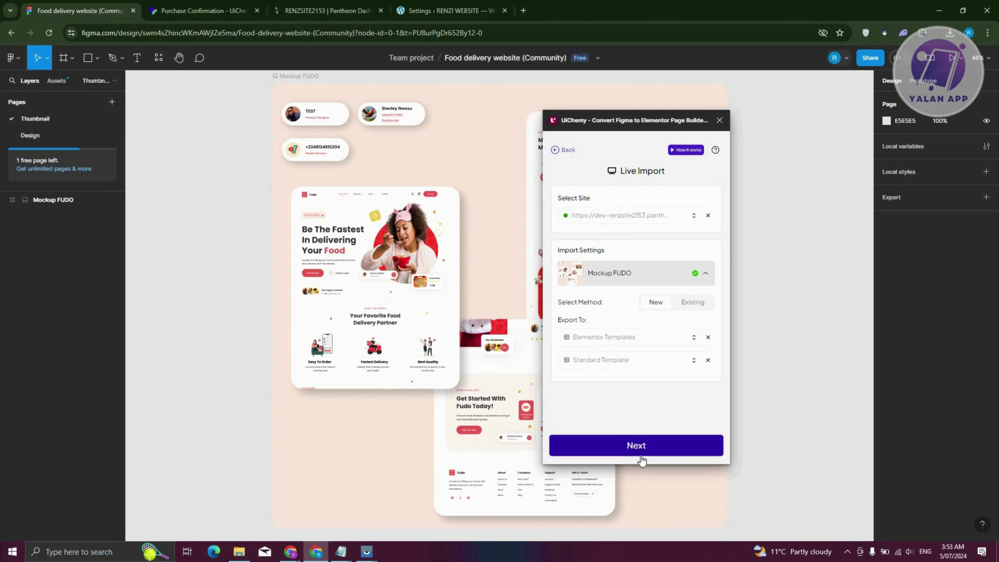
pyautogui.click(617, 446)
pyautogui.click(638, 449)
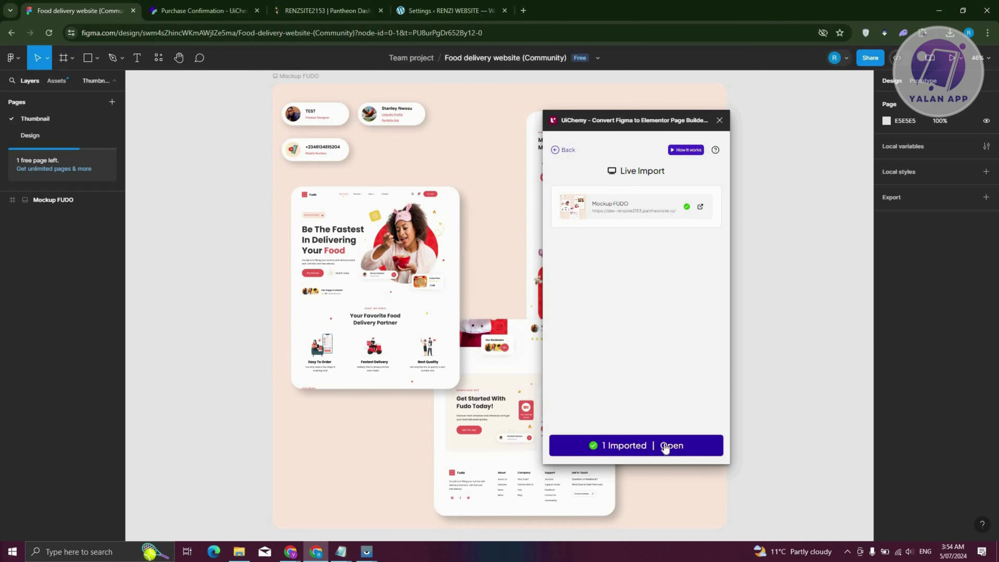
# - Open the imported Mockup FUDO template, then drag the UiChemy panel to the right, off the menu design
pyautogui.click(673, 446)
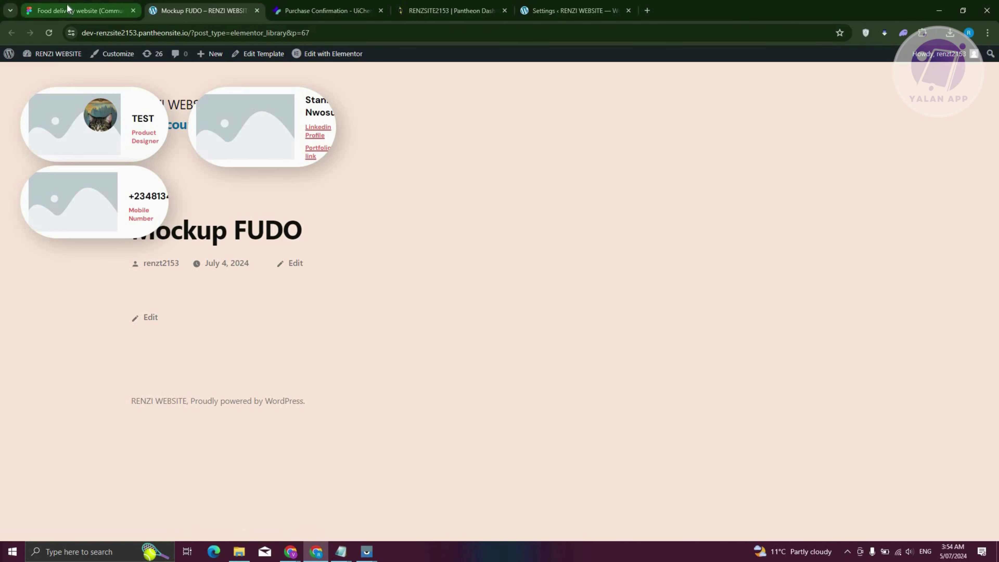
pyautogui.click(98, 11)
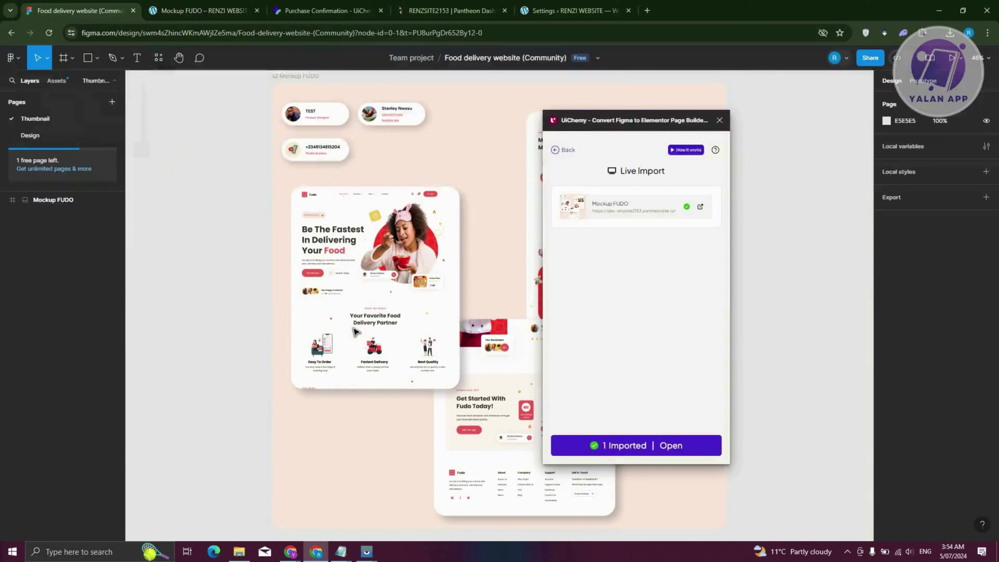
pyautogui.moveTo(615, 120); pyautogui.dragTo(797, 140)
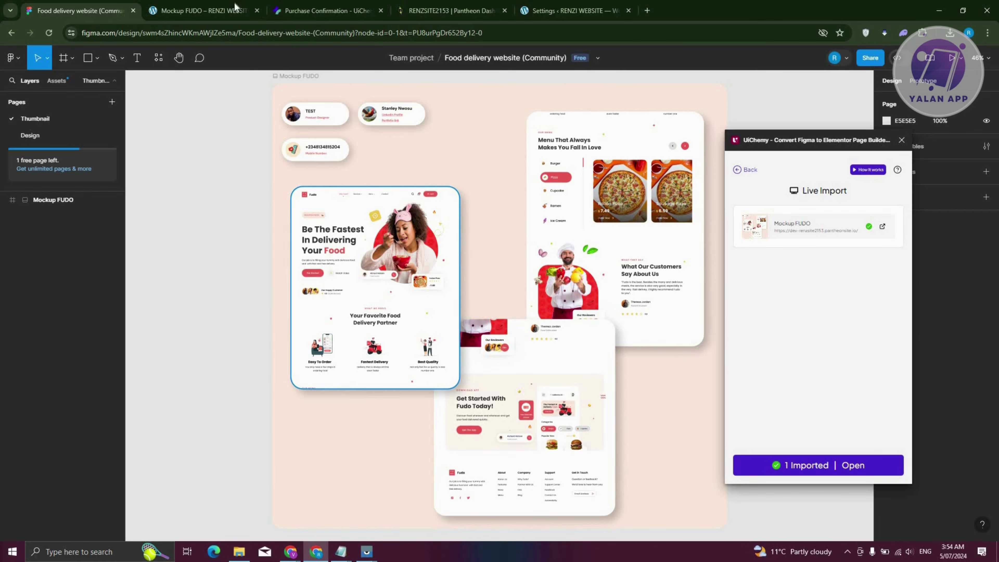
pyautogui.click(326, 11)
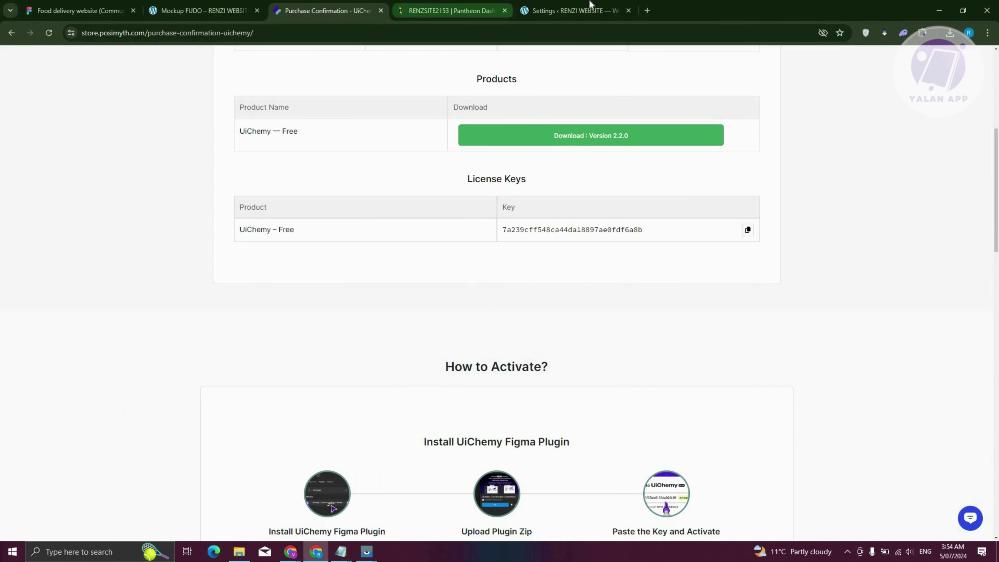
# - Open 'Mockup FUDO — Draft' from Elementor's Saved Templates in WordPress
pyautogui.click(452, 11)
pyautogui.click(574, 11)
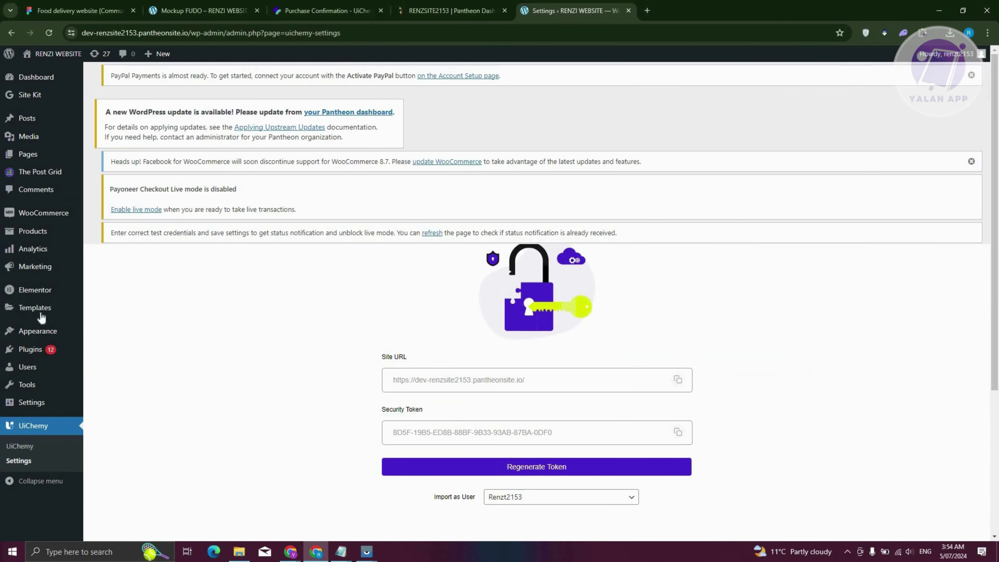
pyautogui.click(39, 295)
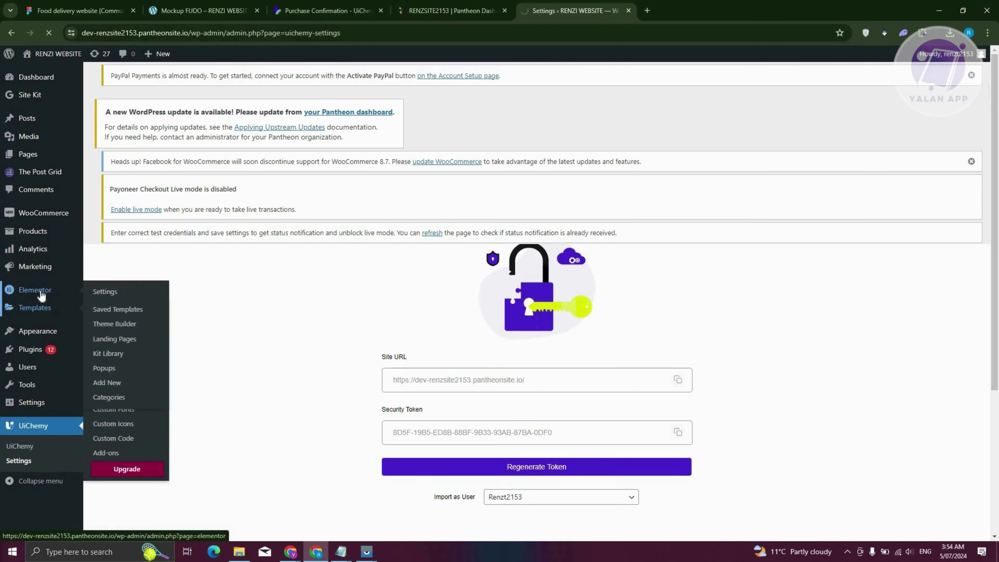
pyautogui.scroll(-2, 185, 427)
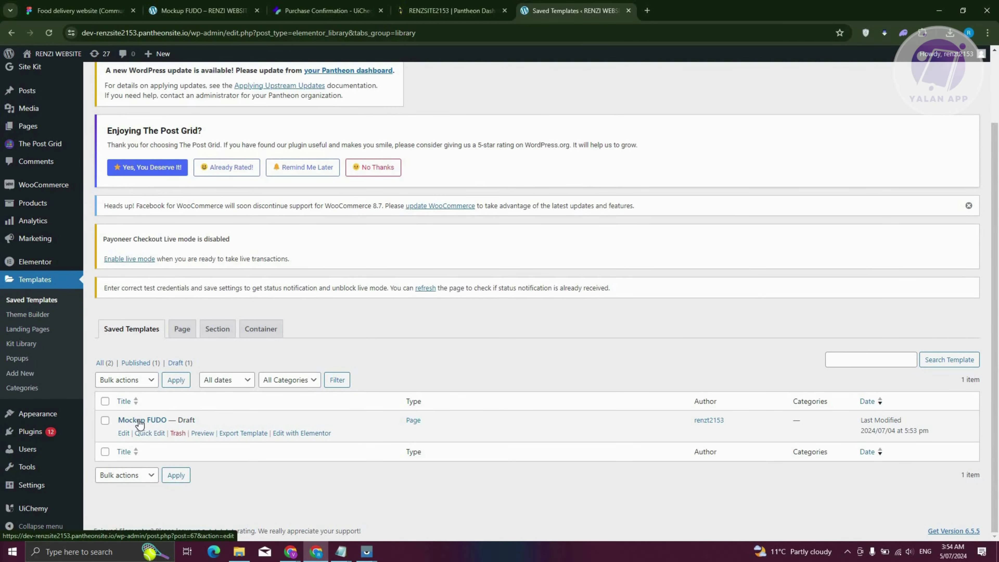
pyautogui.click(124, 433)
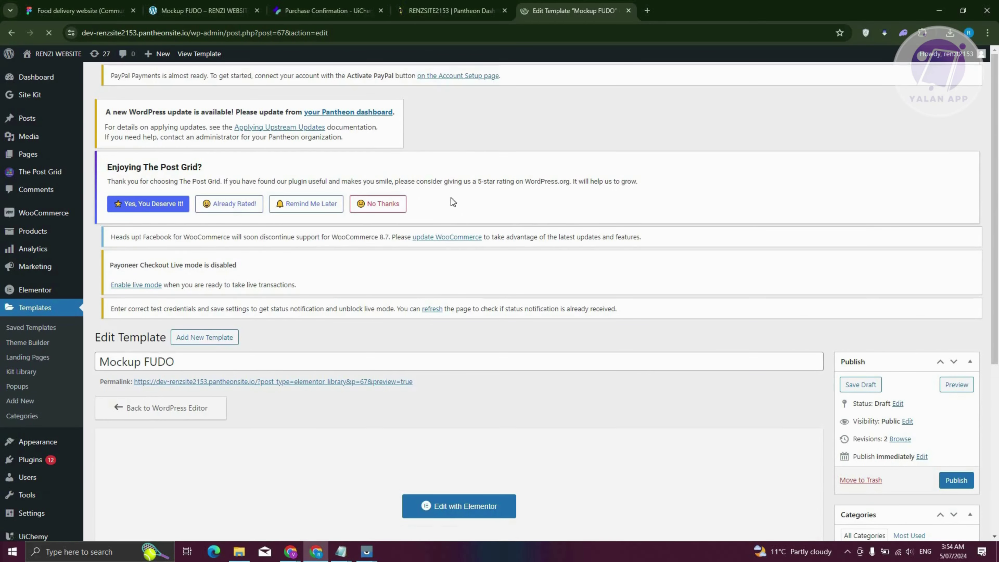